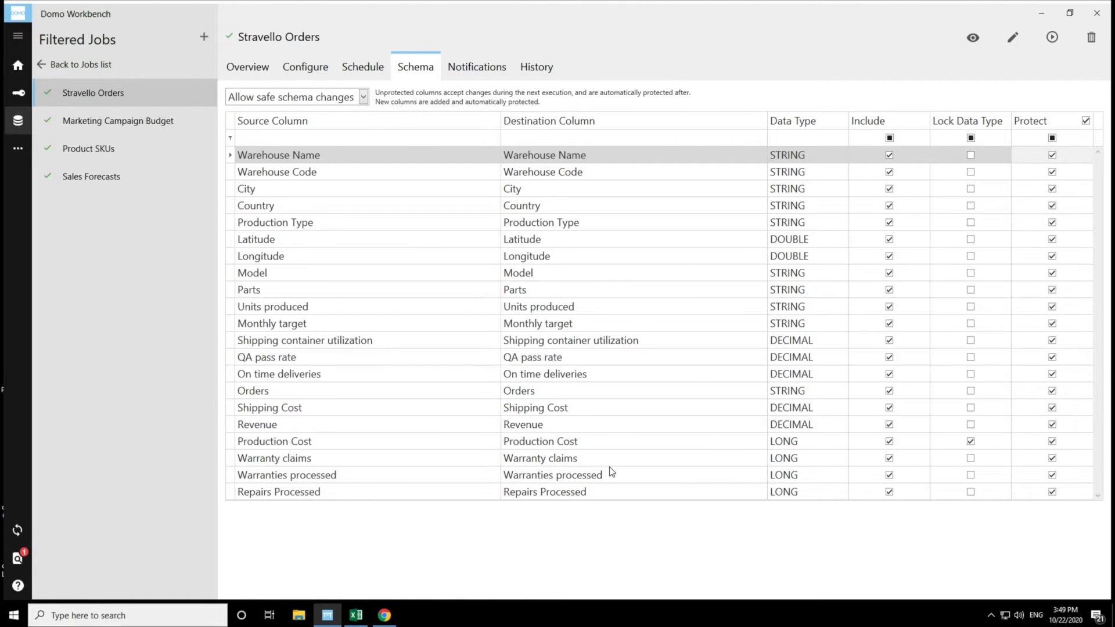
# - Unprotect the Production Cost column and rename its destination column to Production Costs
pyautogui.click(1052, 442)
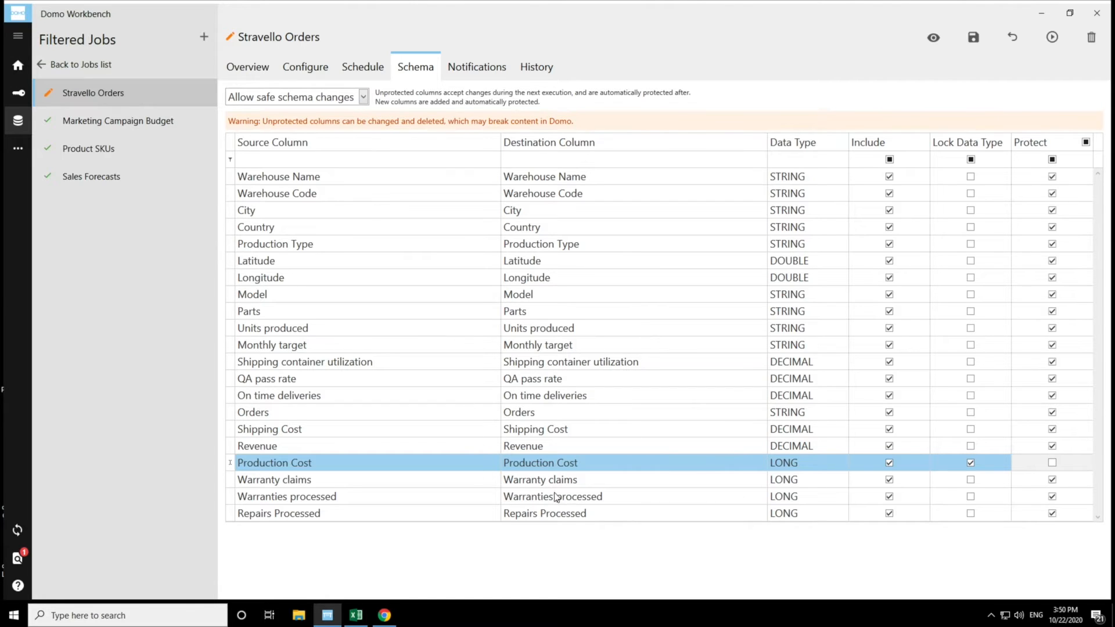
pyautogui.click(602, 463)
pyautogui.doubleClick(603, 465)
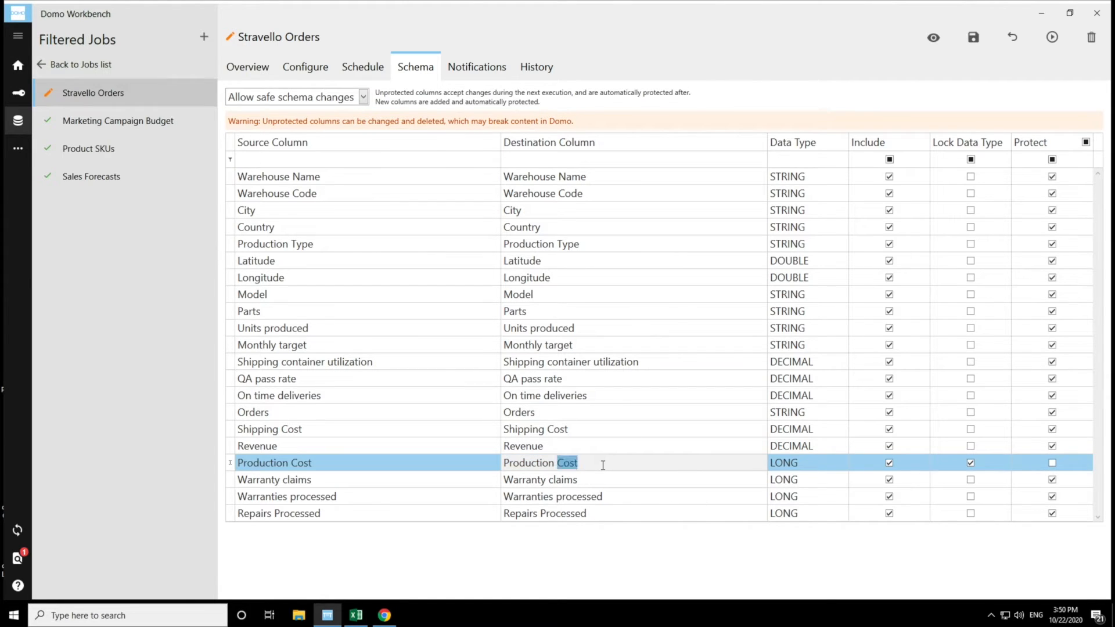
pyautogui.click(603, 465)
pyautogui.write('s')
# - Switch to the Excel source file and enter the invalid value e in the first Production Cost cell
pyautogui.click(354, 615)
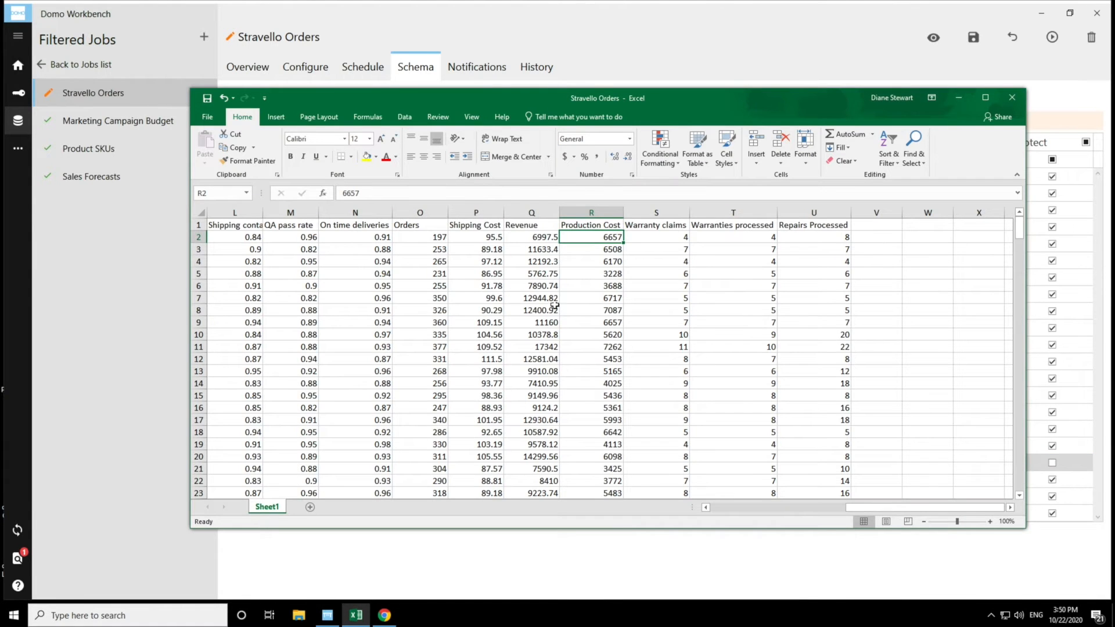
pyautogui.write('e')
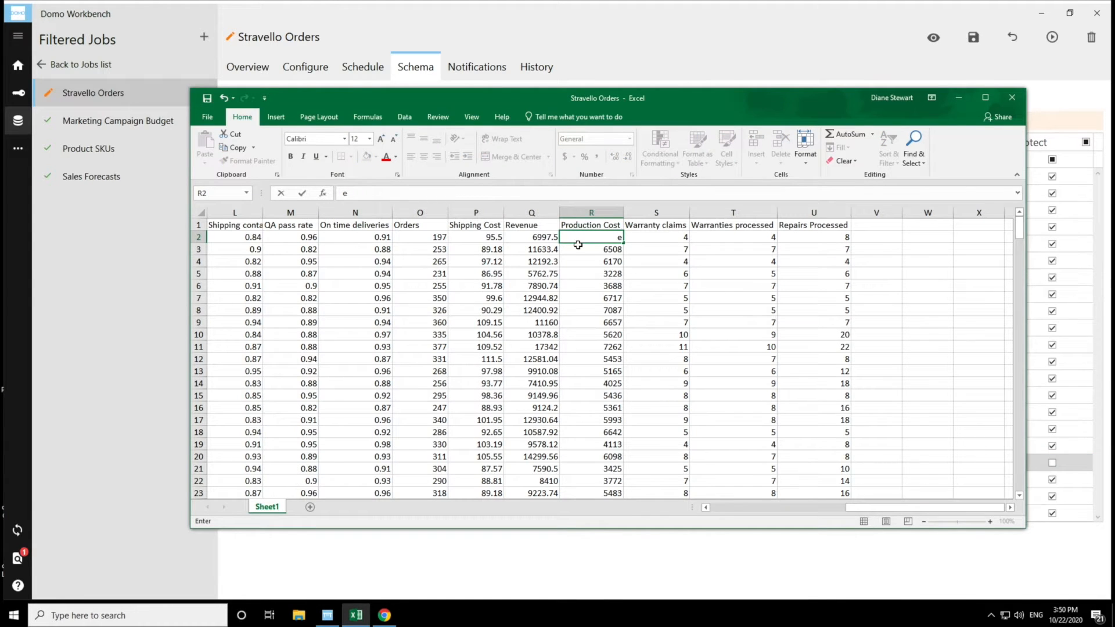
pyautogui.press('Return')
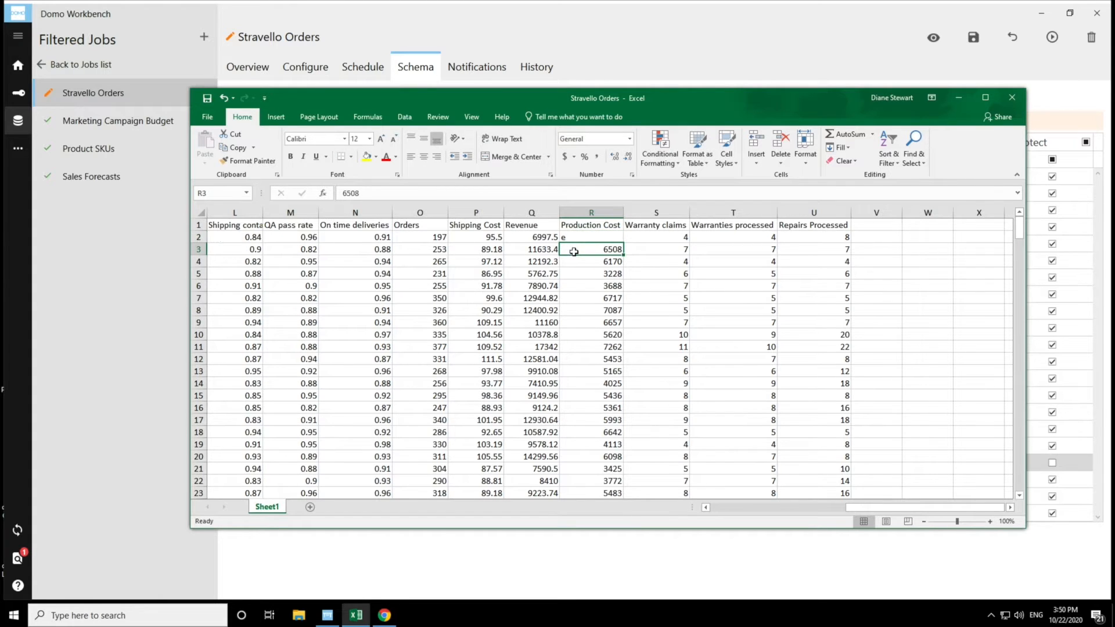
pyautogui.click(577, 236)
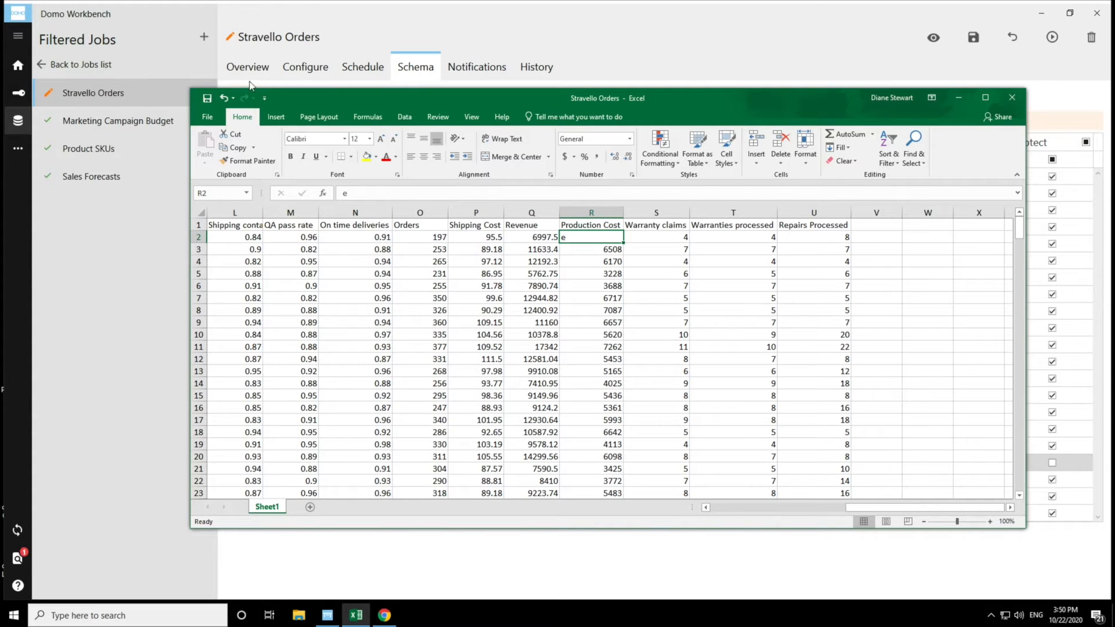
pyautogui.click(957, 98)
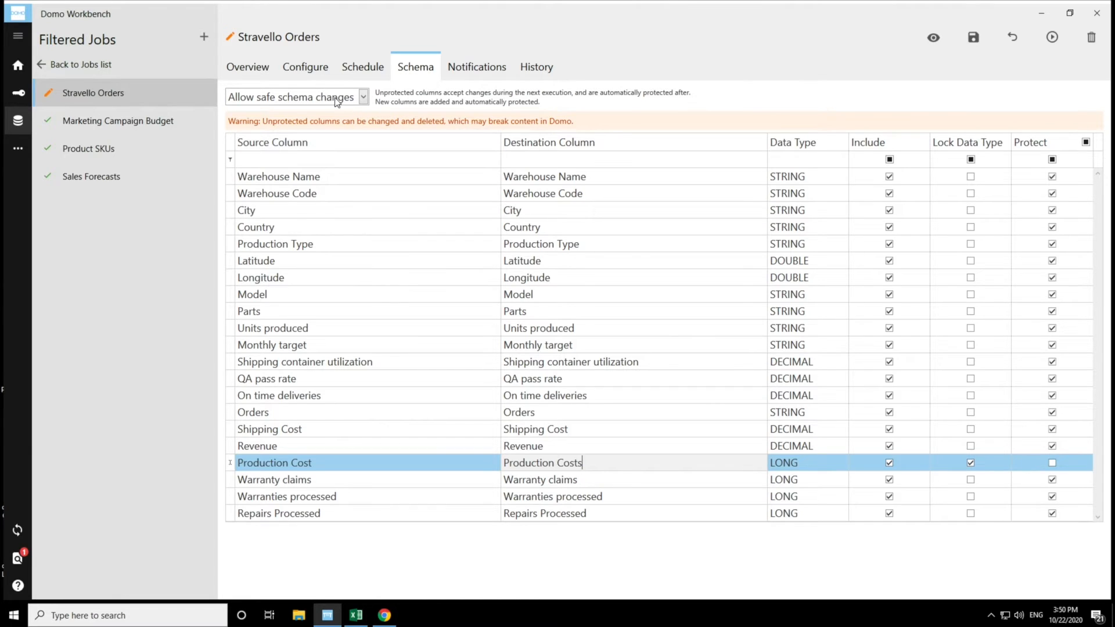
# - Set the job's error handling to abort the job on invalid data error and save the job
pyautogui.click(302, 67)
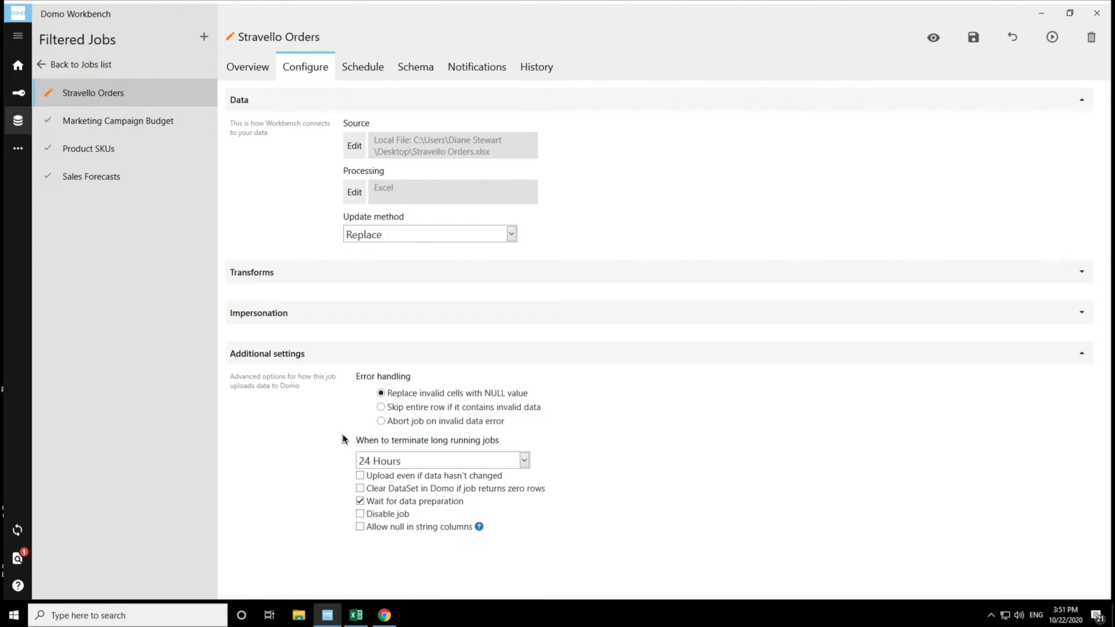
pyautogui.click(380, 420)
pyautogui.click(978, 35)
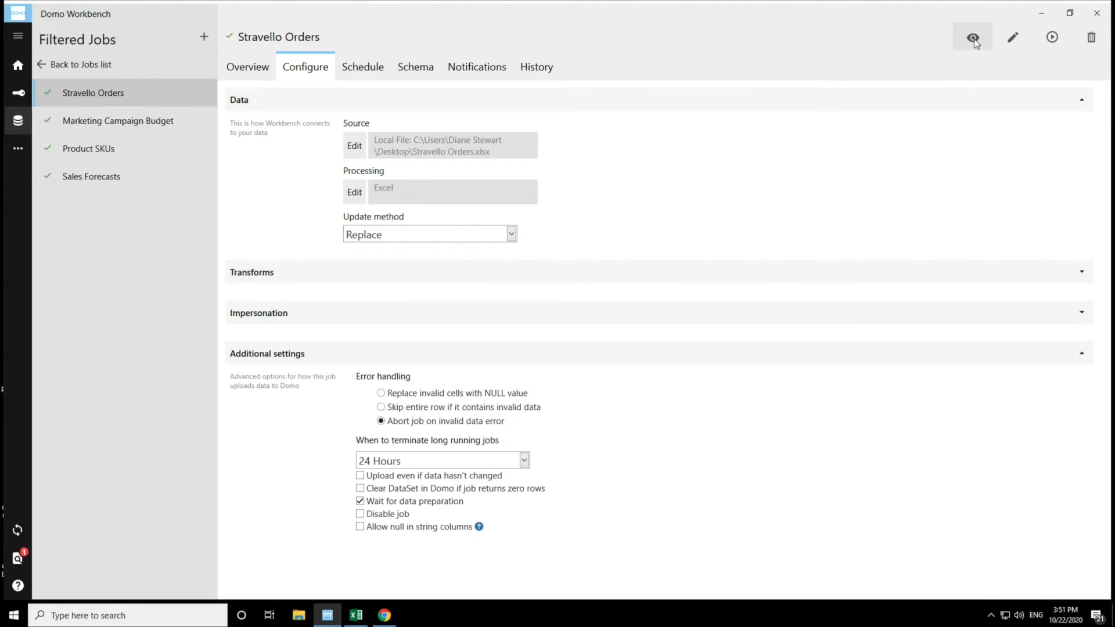
# - Run the Stravello Orders job and review its output log before closing it
pyautogui.click(429, 69)
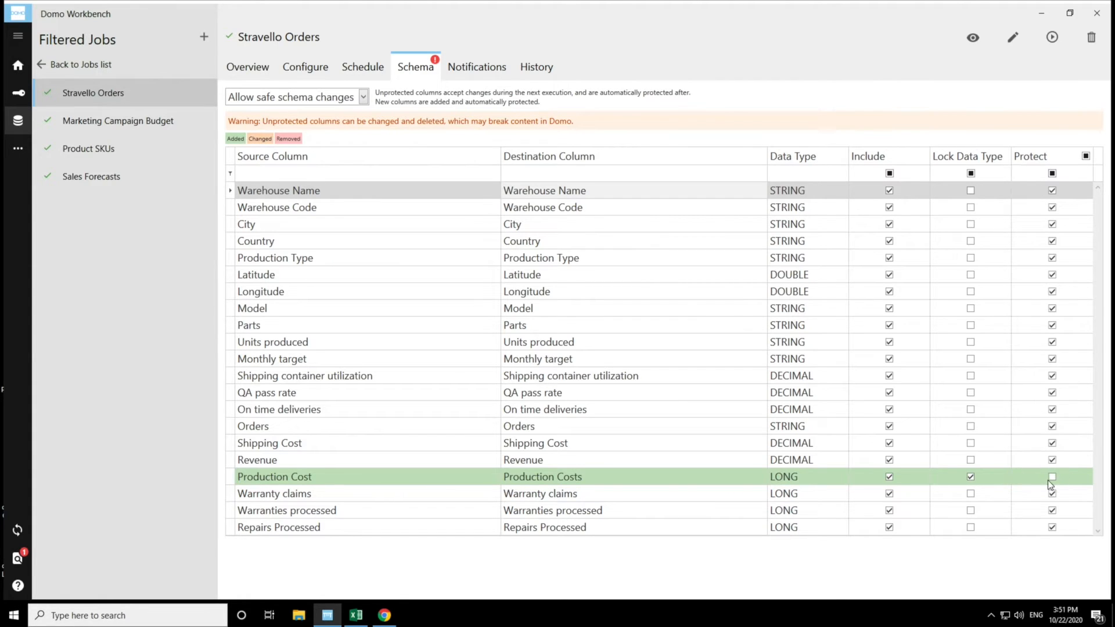
pyautogui.click(1054, 36)
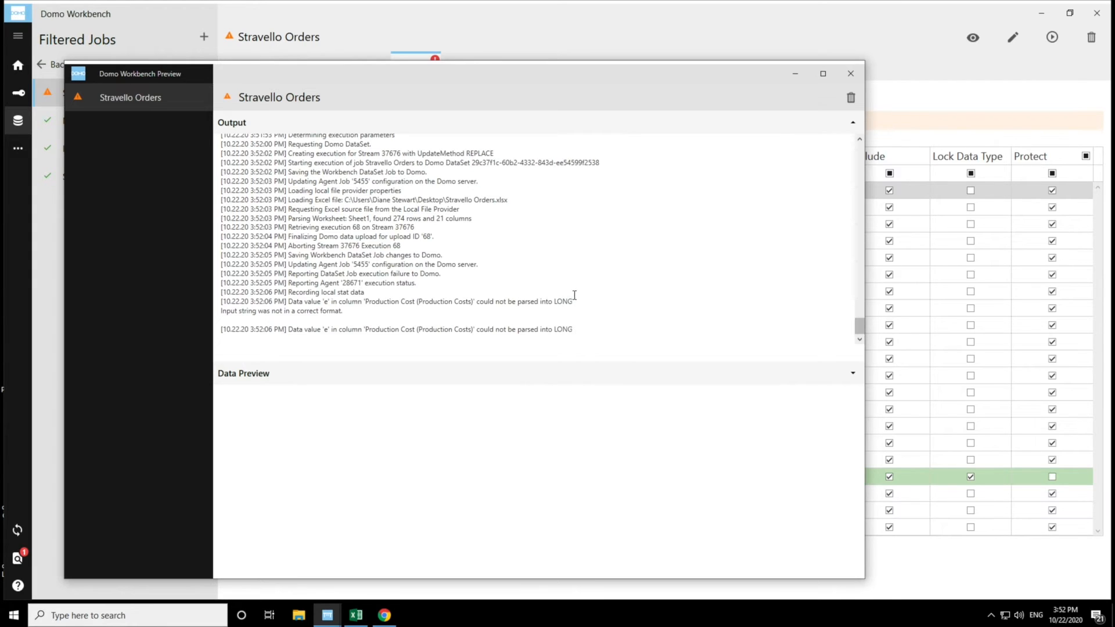
pyautogui.click(849, 74)
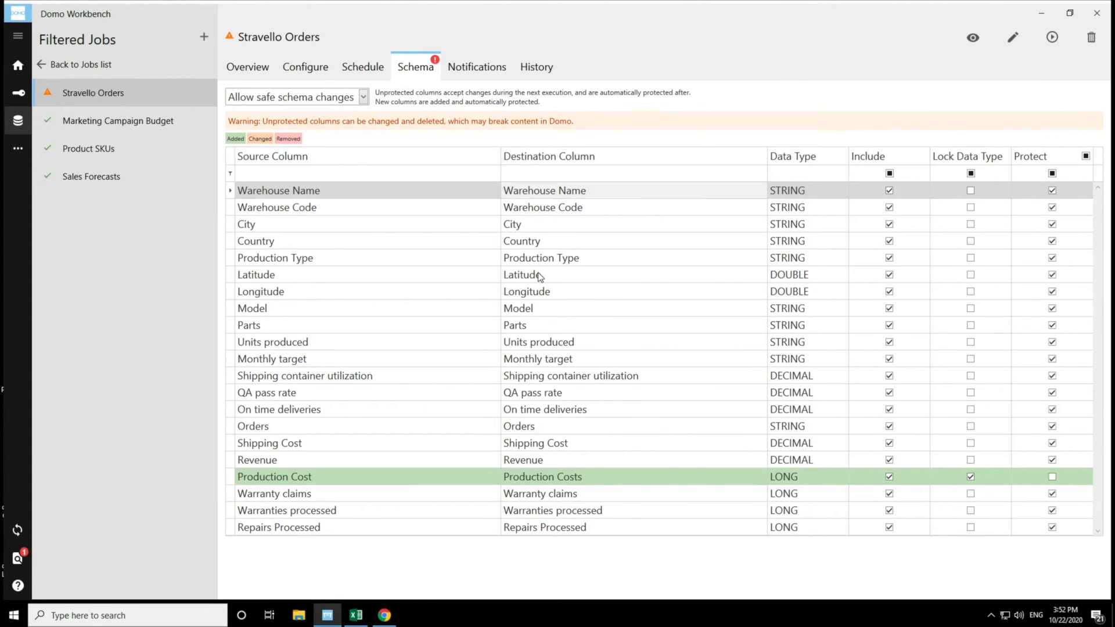
# - Set error handling to skip the entire row if it contains invalid data and save the job
pyautogui.click(305, 67)
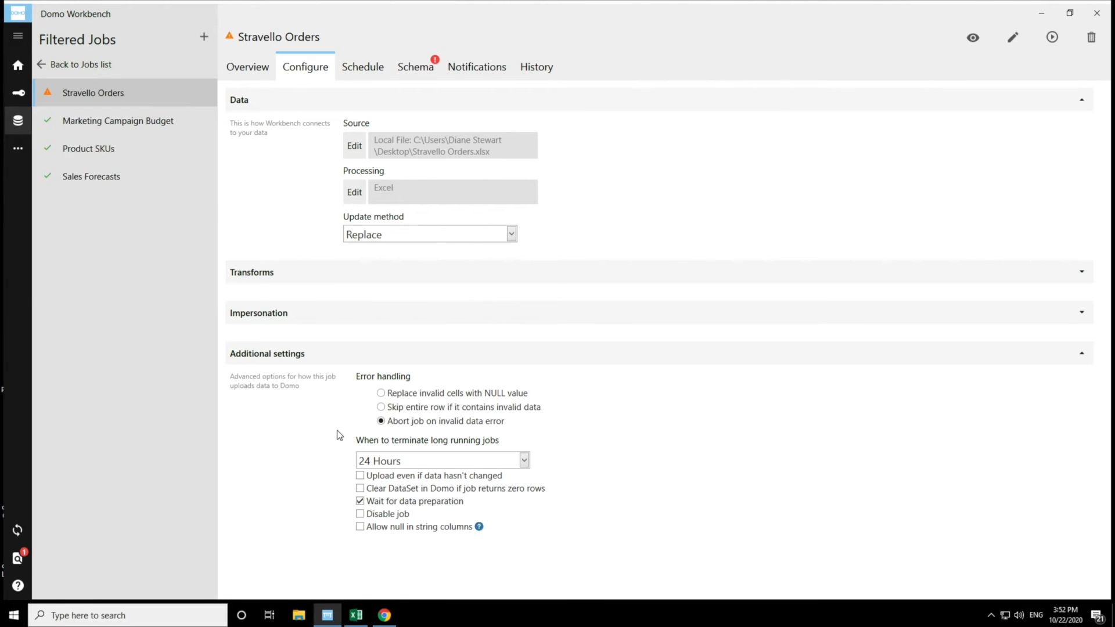
pyautogui.click(381, 407)
pyautogui.click(381, 394)
pyautogui.click(381, 407)
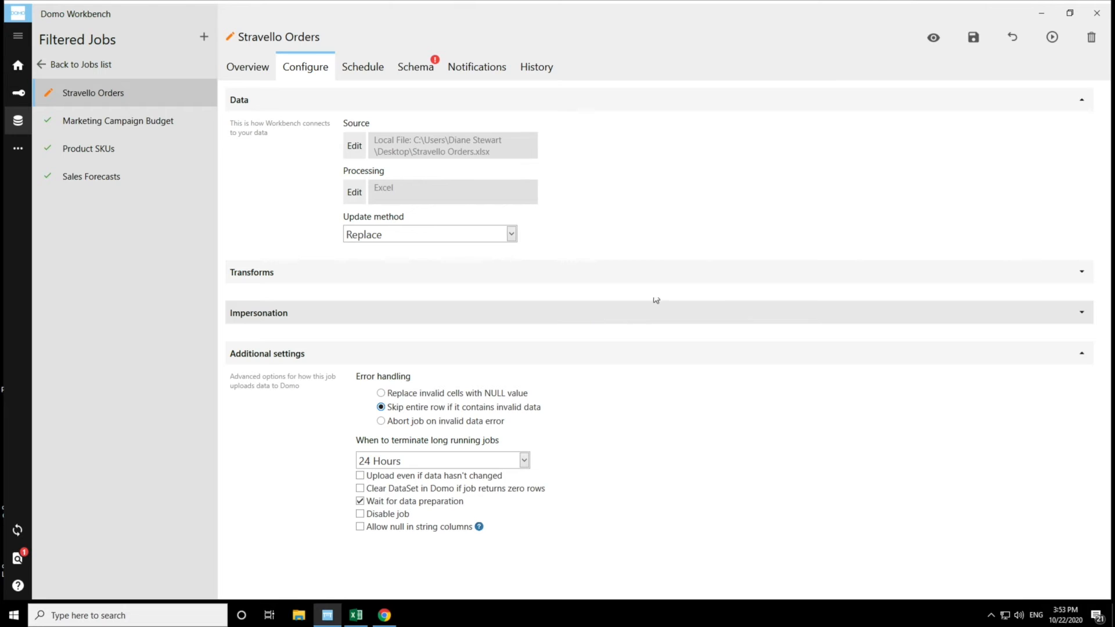
pyautogui.click(973, 39)
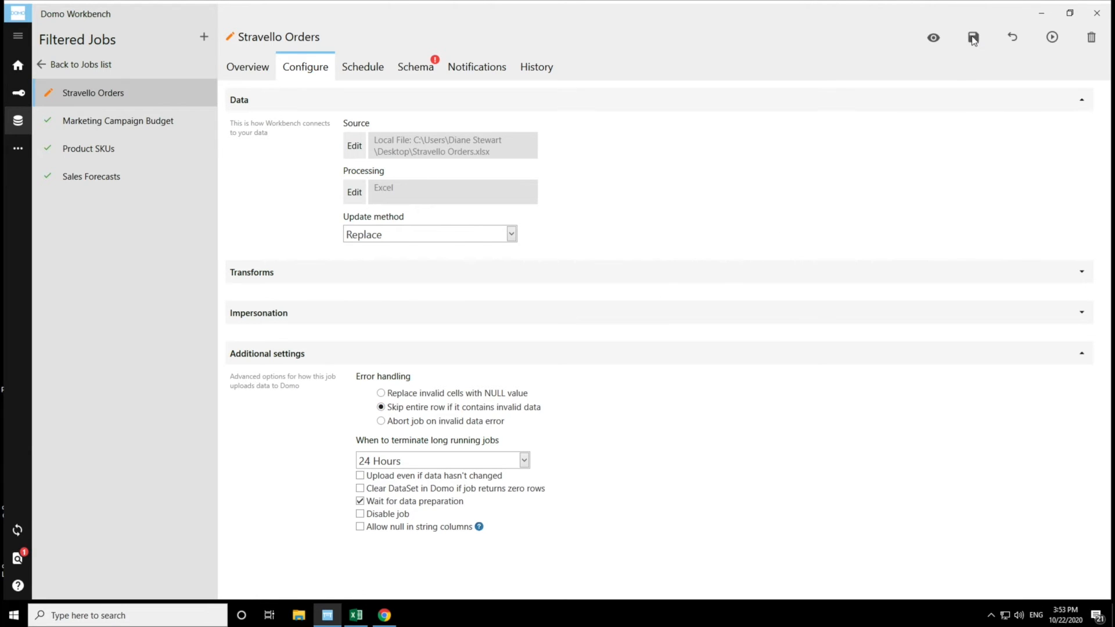
# - Run the job again and scroll through the output log to review the processing messages
pyautogui.click(411, 69)
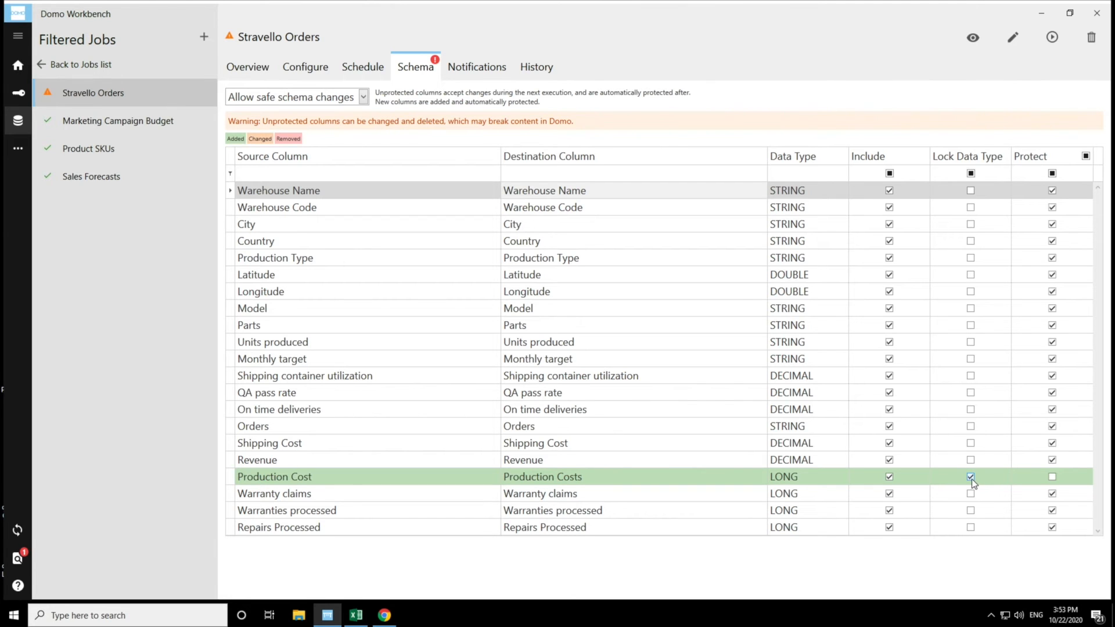
pyautogui.click(1056, 38)
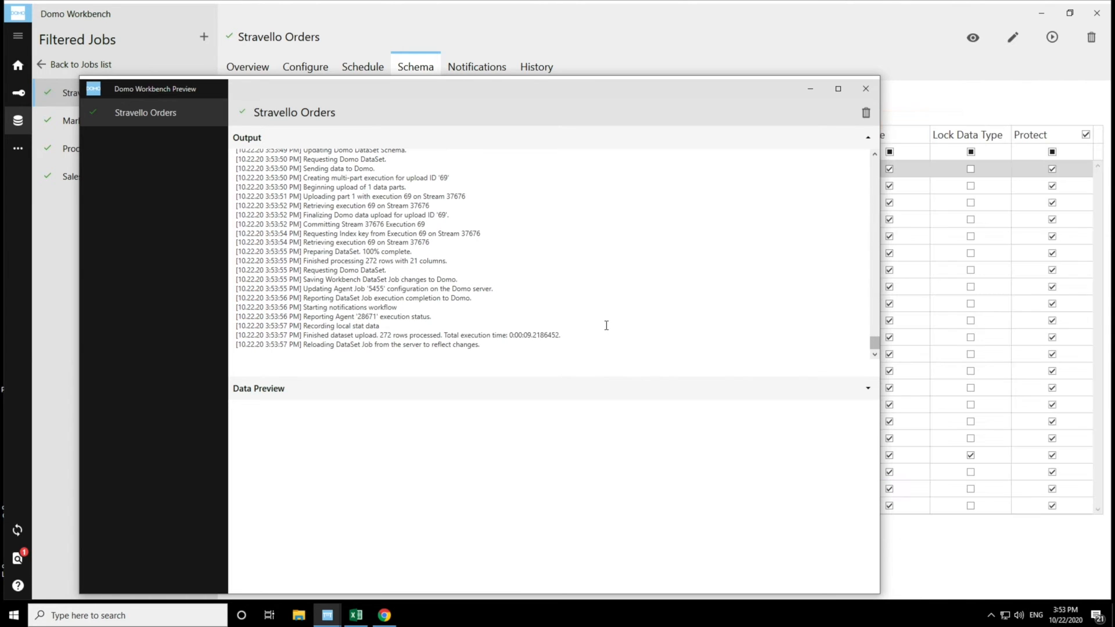
pyautogui.scroll(5, 870, 326)
pyautogui.scroll(10, 869, 326)
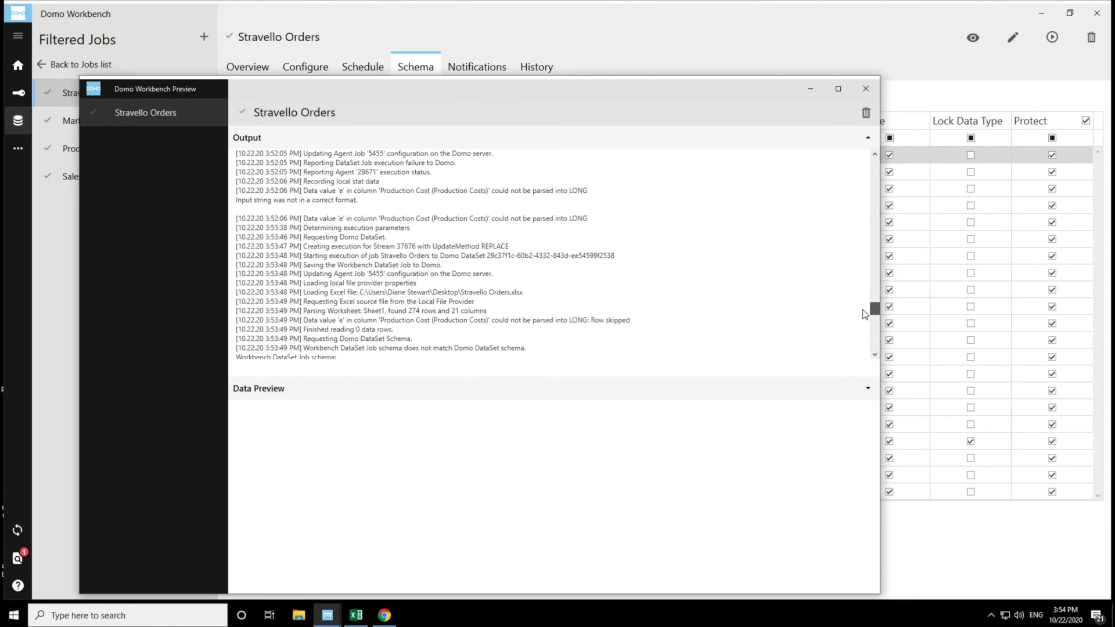
pyautogui.scroll(-5, 865, 314)
pyautogui.scroll(6, 863, 314)
pyautogui.scroll(-1, 861, 314)
pyautogui.moveTo(874, 311); pyautogui.dragTo(876, 357)
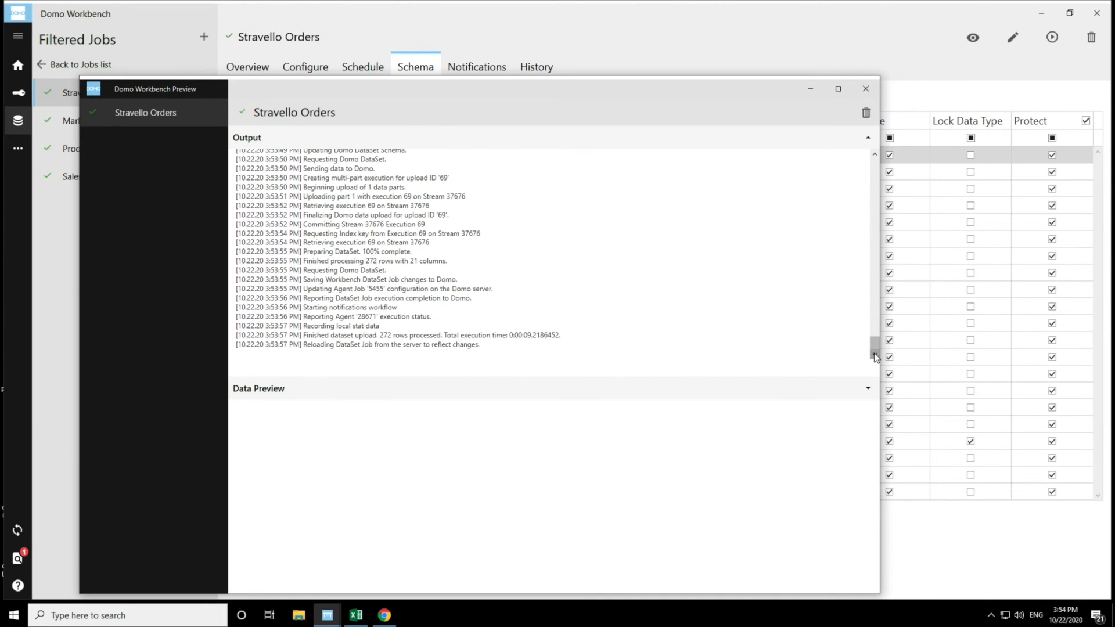
pyautogui.click(866, 89)
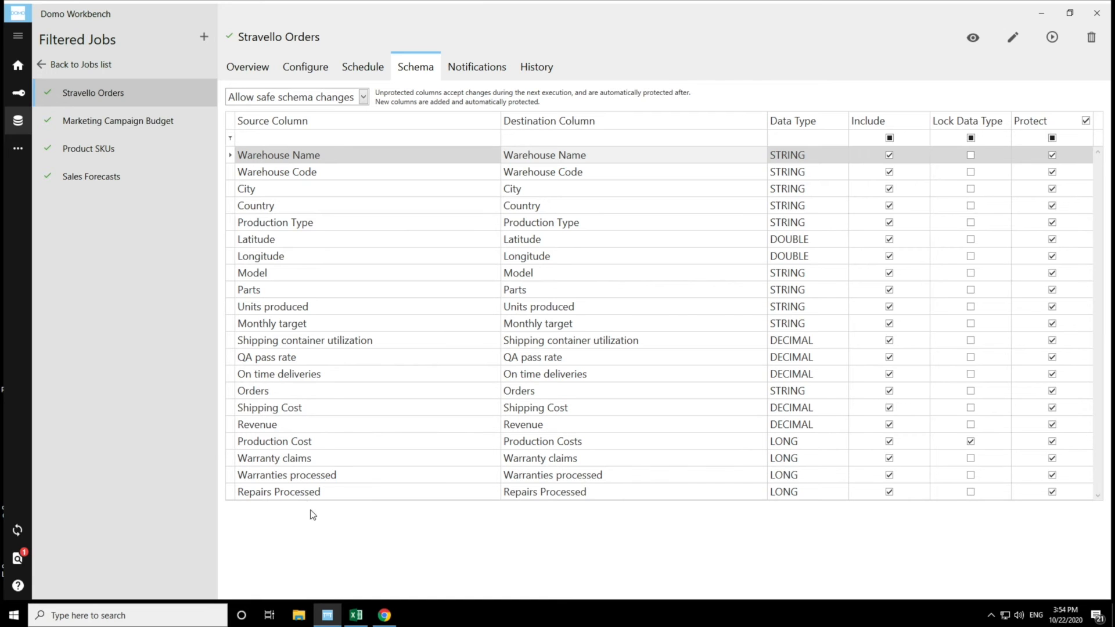
# - In the Excel source file, rename the Production Cost header to Production Costs and save the workbook
pyautogui.click(355, 614)
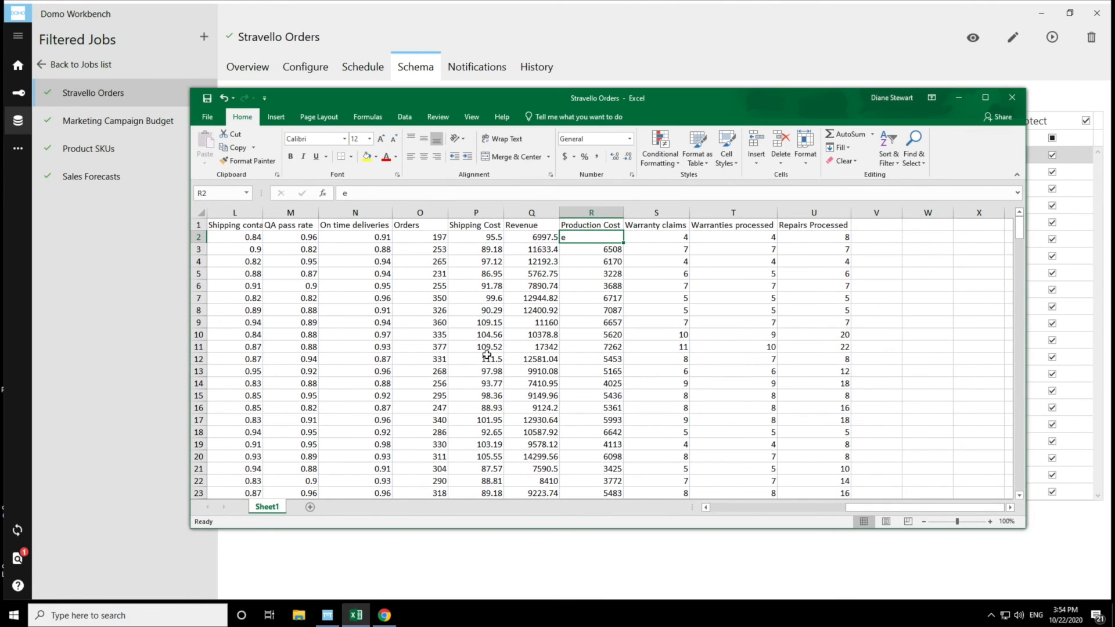
pyautogui.click(565, 226)
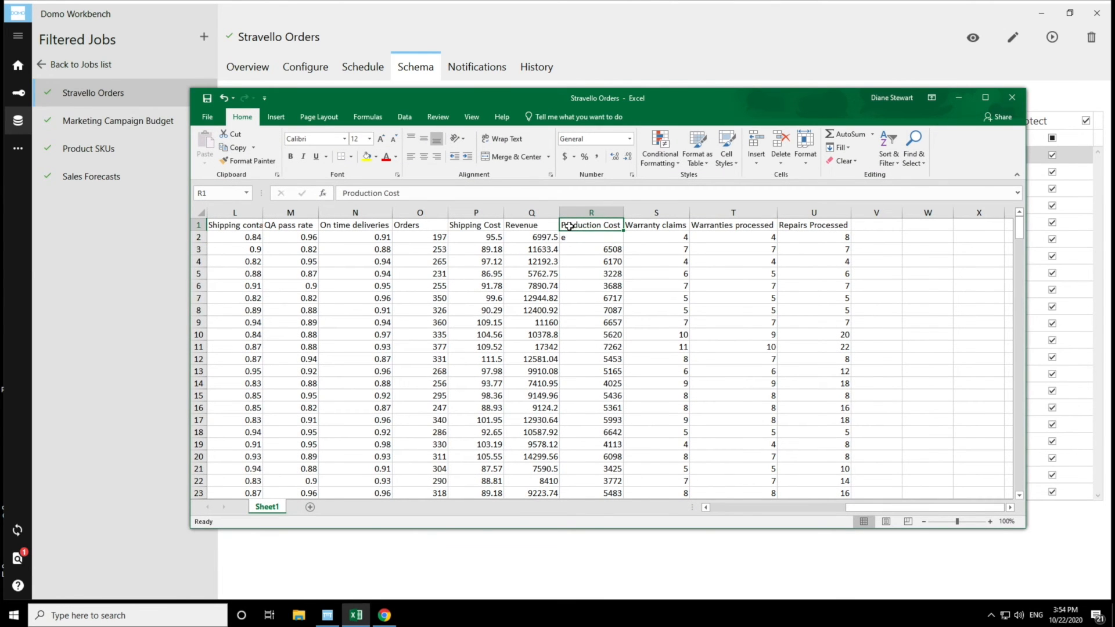
pyautogui.doubleClick(619, 224)
pyautogui.write('s')
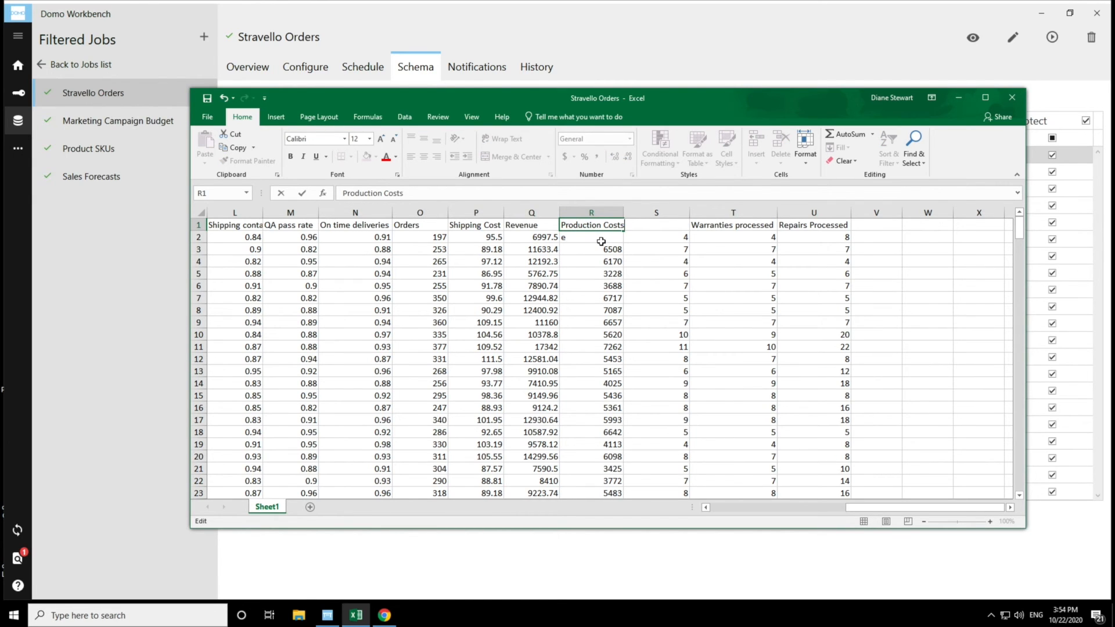
pyautogui.click(206, 98)
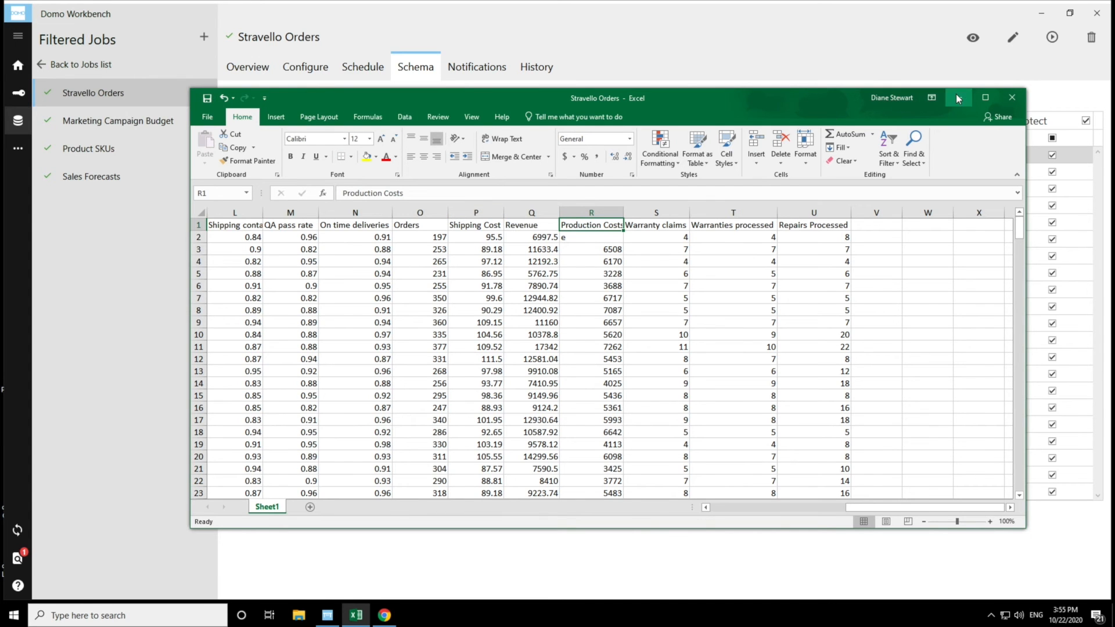
pyautogui.click(956, 99)
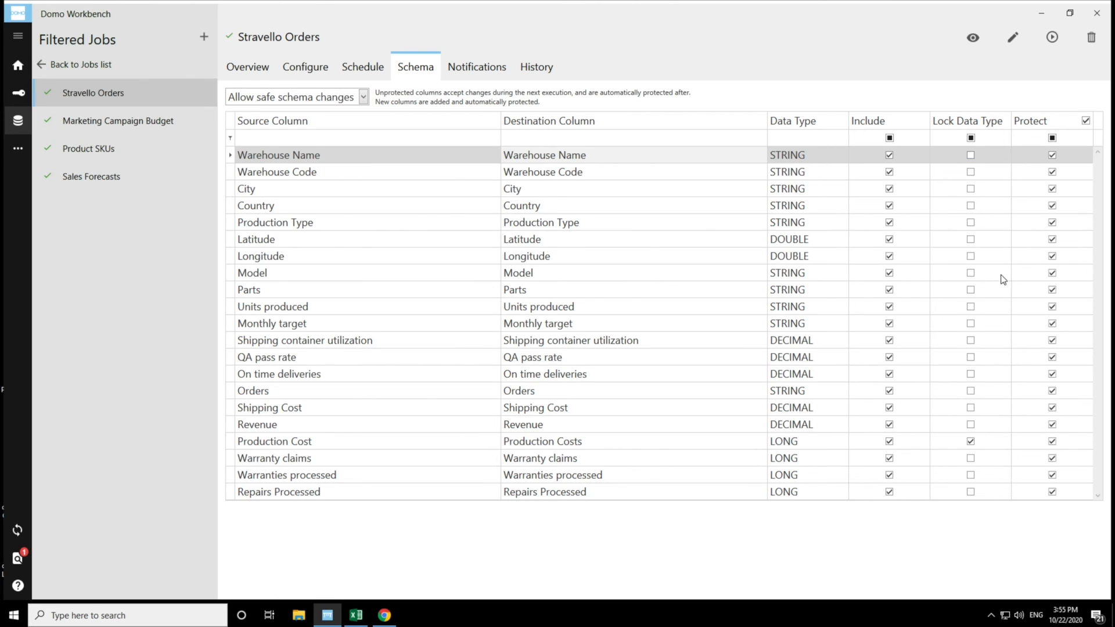
# - Unprotect the Production Cost column again and run the job, then close the output window
pyautogui.click(1052, 441)
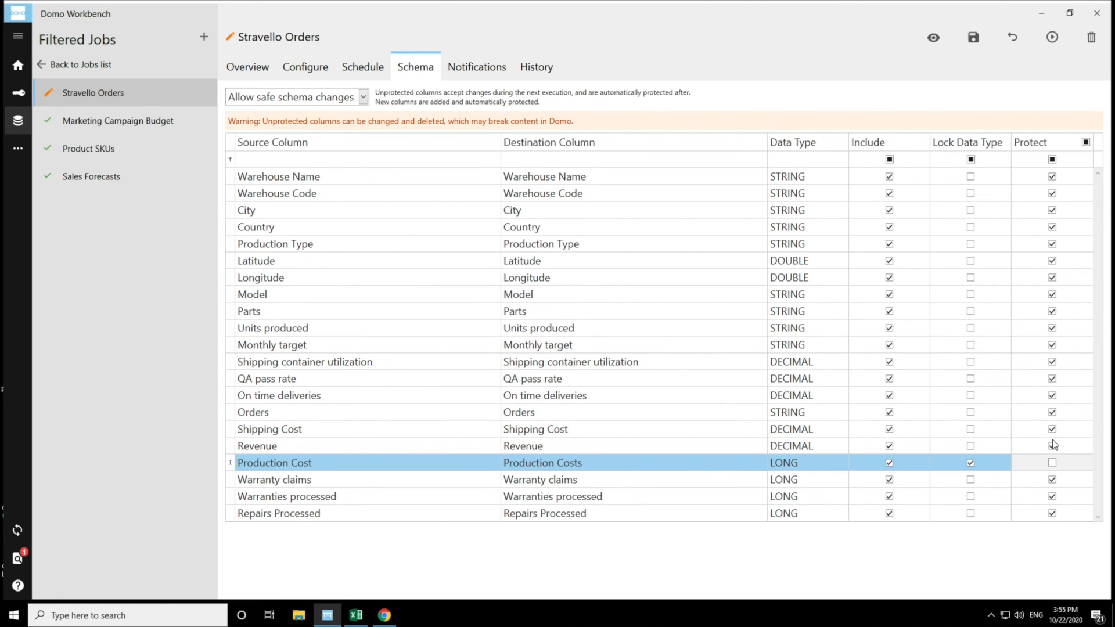
pyautogui.click(1052, 37)
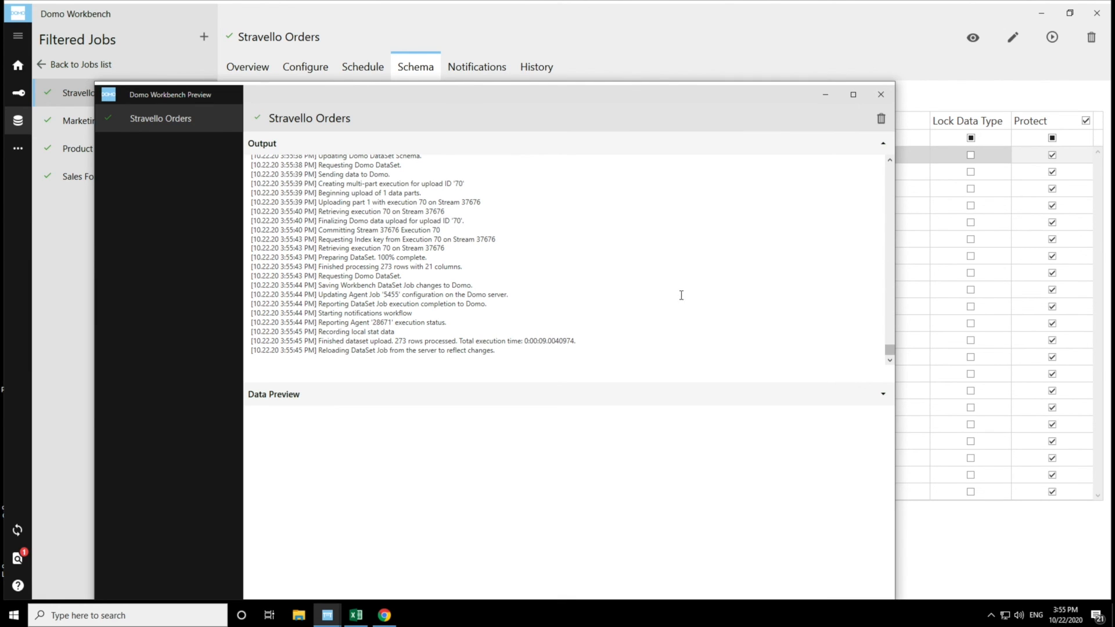
pyautogui.click(825, 97)
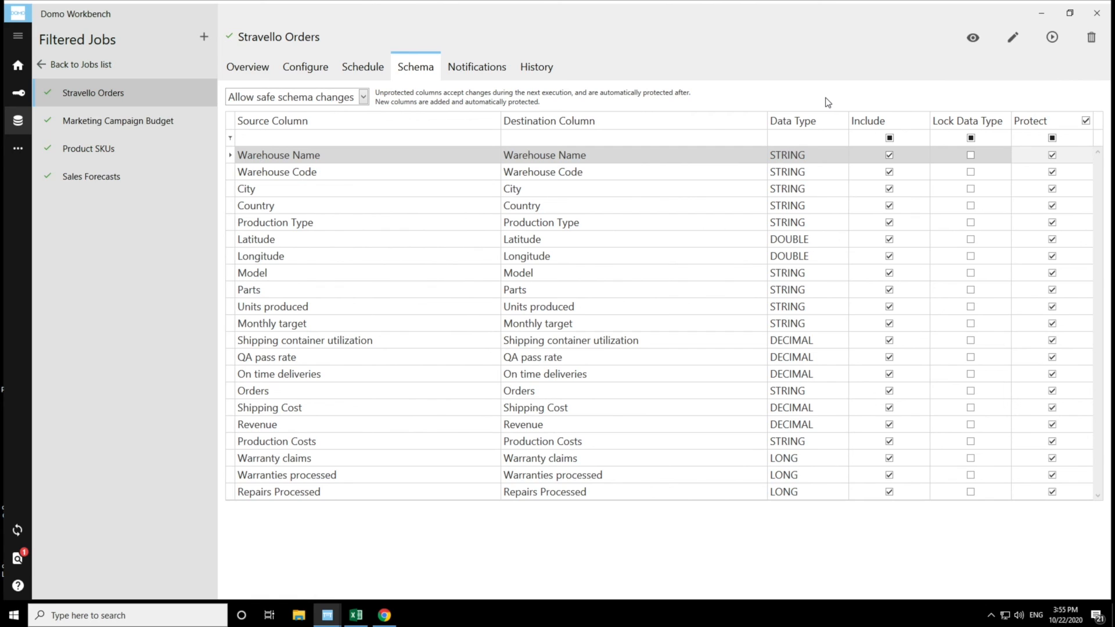